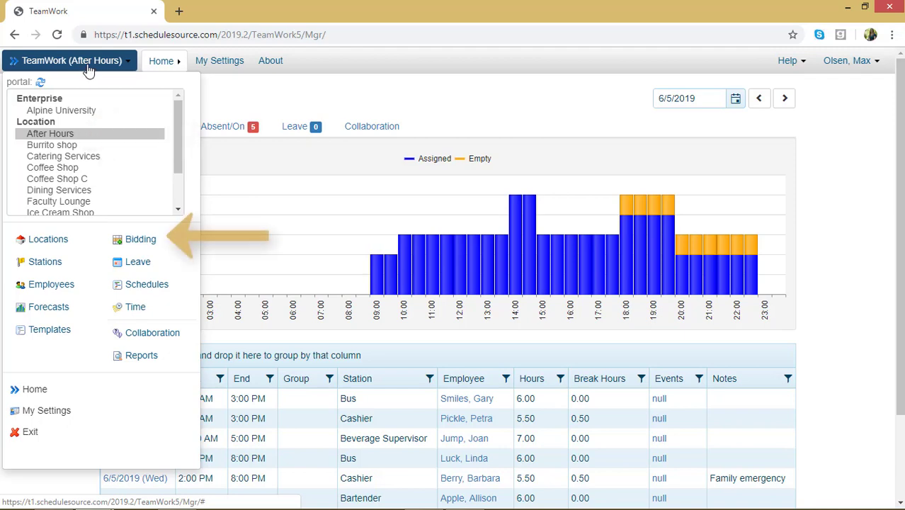
- Open the line setup of the July 1 shift bid in the Bidding area
{"action": "left_click", "coordinate": [129, 241]}
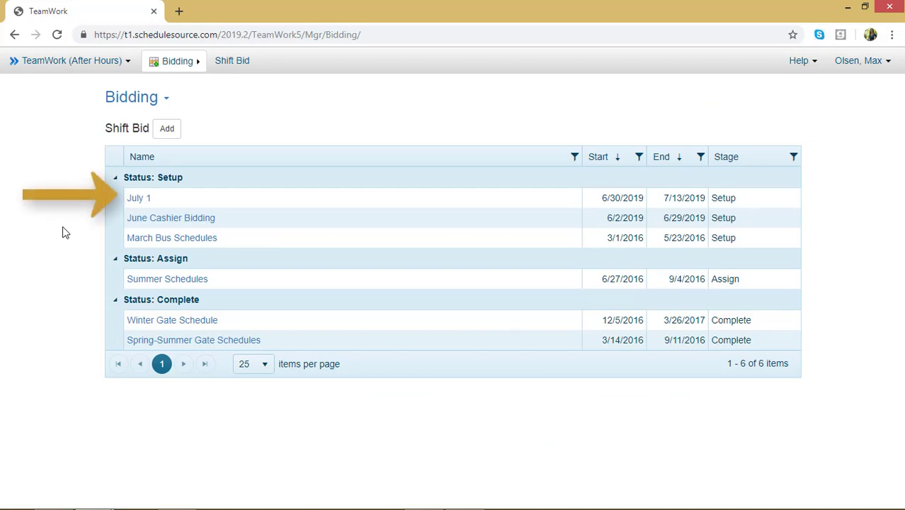
{"action": "left_click", "coordinate": [138, 199]}
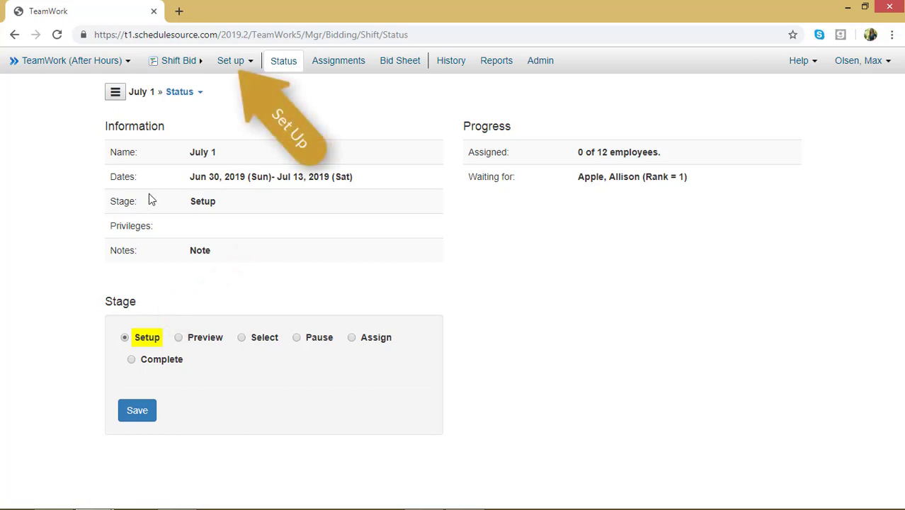
{"action": "left_click", "coordinate": [235, 64]}
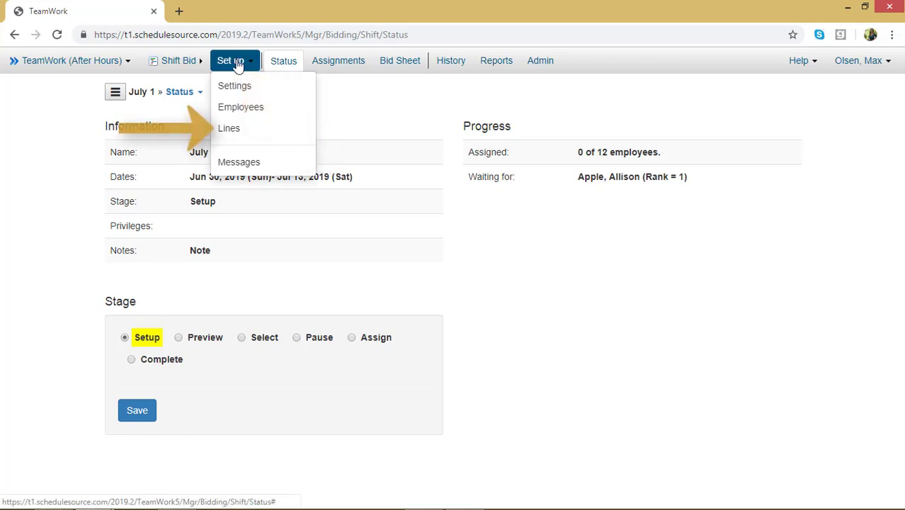
{"action": "left_click", "coordinate": [225, 129]}
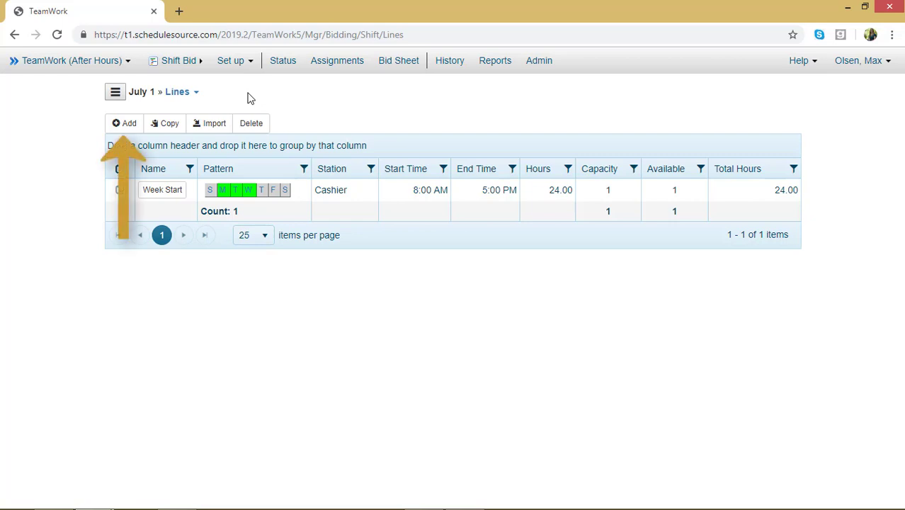
- Add a line named Week End running from 6/30/2019 to 7/6/2019 with the notes text "Note"
{"action": "left_click", "coordinate": [115, 122]}
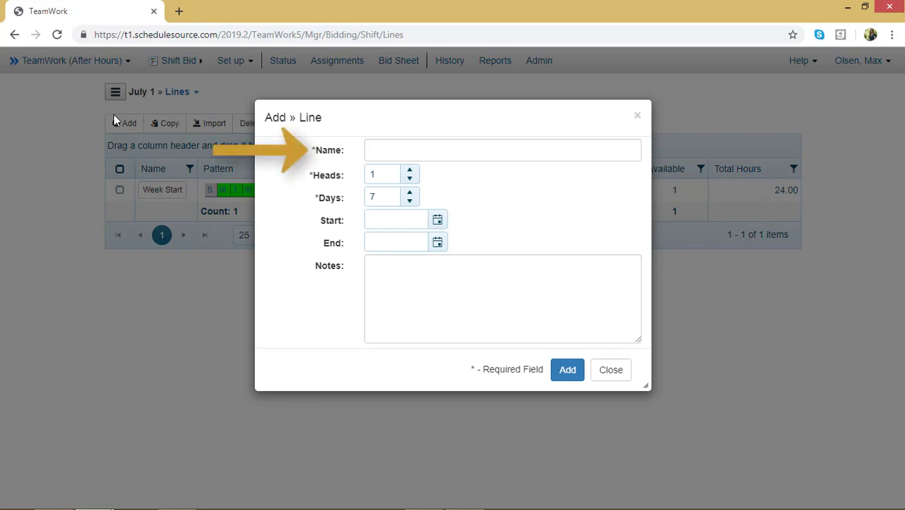
{"action": "left_click", "coordinate": [495, 157]}
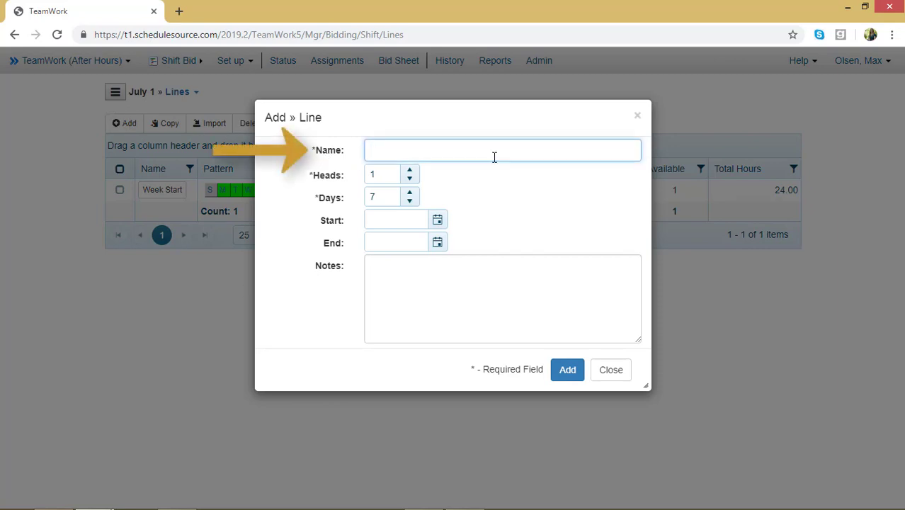
{"action": "type", "text": "Week End"}
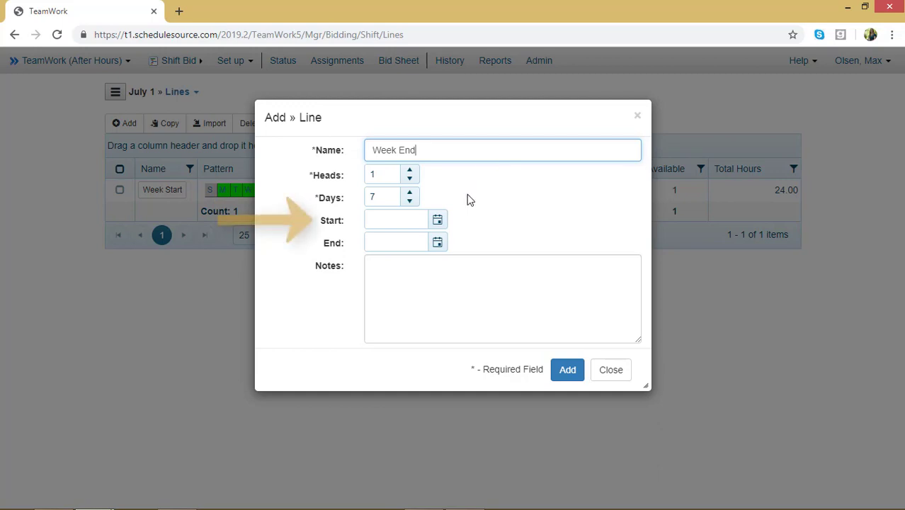
{"action": "left_click", "coordinate": [440, 221]}
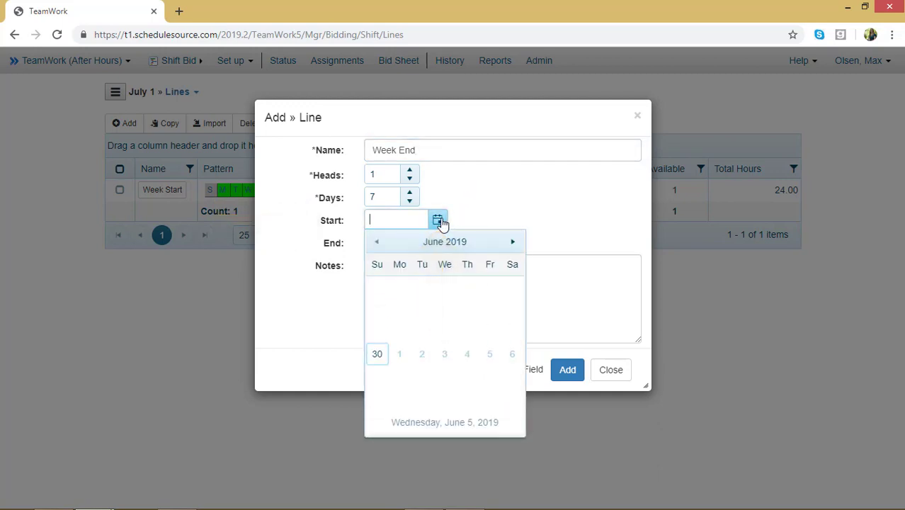
{"action": "left_click", "coordinate": [378, 354]}
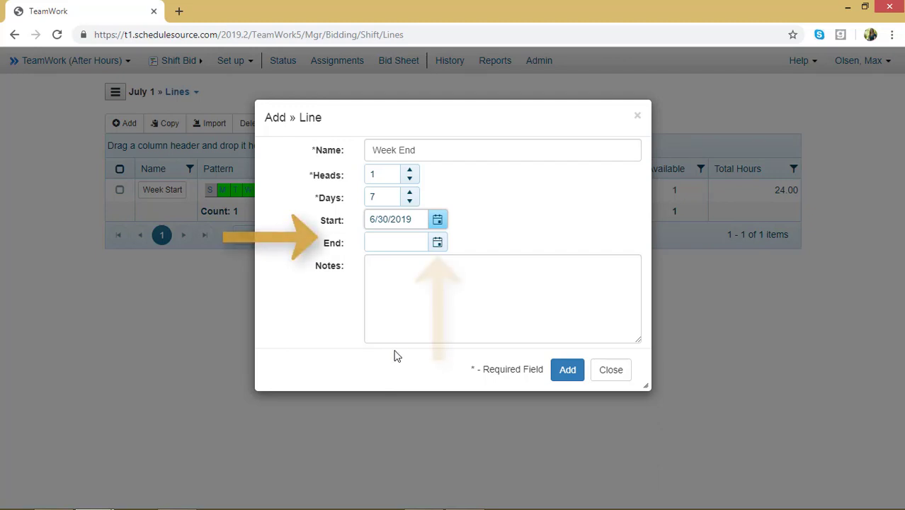
{"action": "left_click", "coordinate": [439, 244]}
{"action": "left_click", "coordinate": [511, 377]}
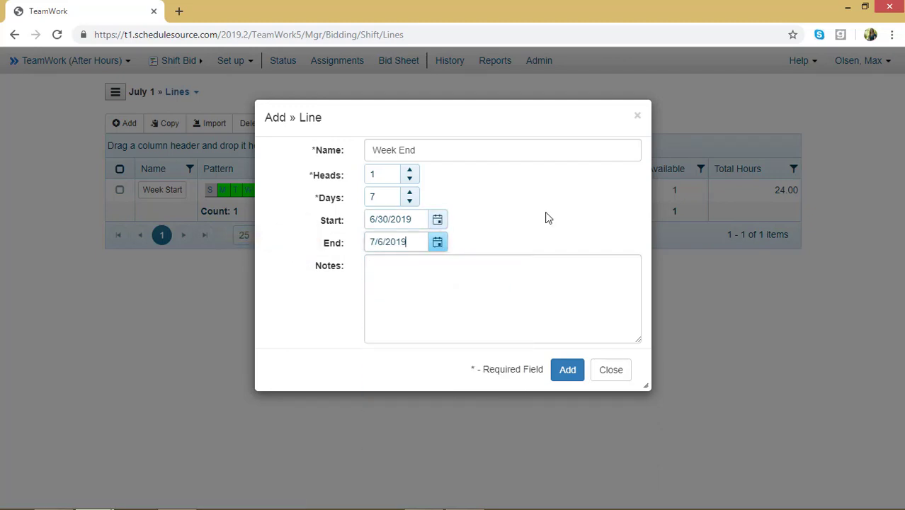
{"action": "left_click", "coordinate": [511, 265]}
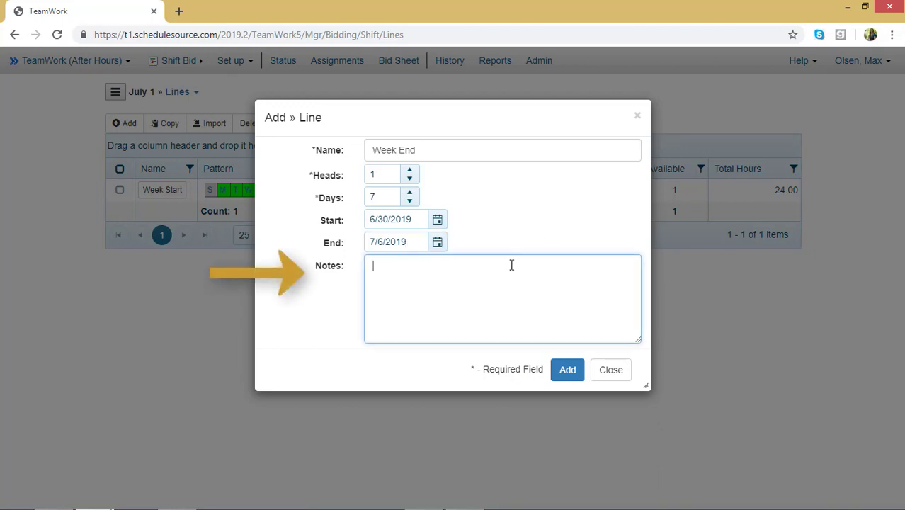
{"action": "type", "text": "Note"}
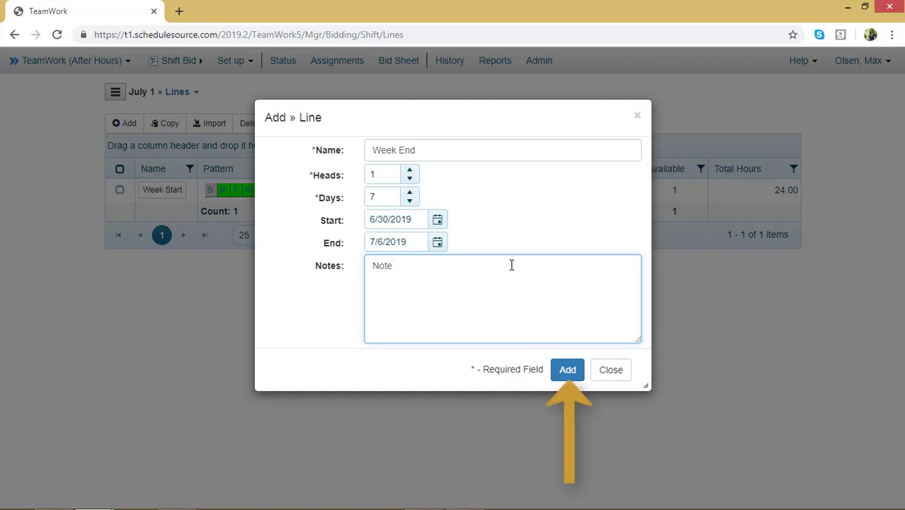
{"action": "left_click", "coordinate": [566, 371]}
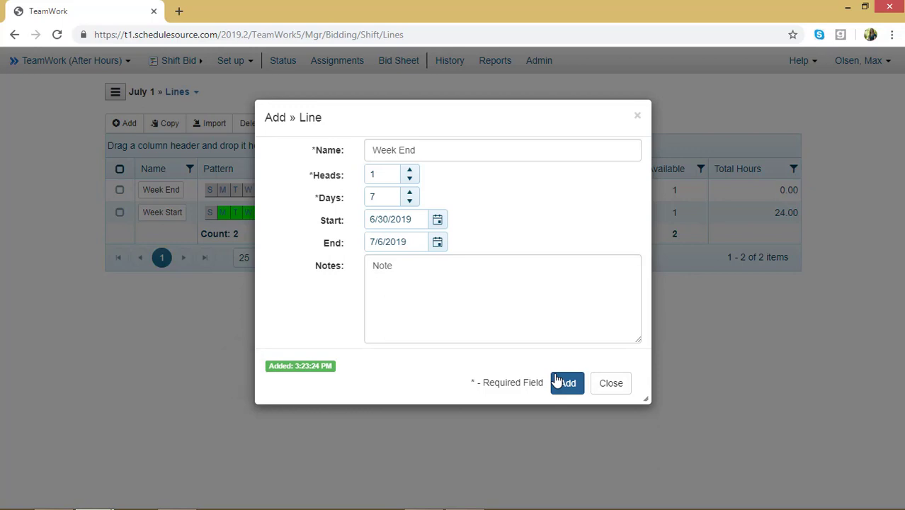
- Add a second line named Week Split with the same remaining settings, and close the line form
{"action": "left_click", "coordinate": [434, 149]}
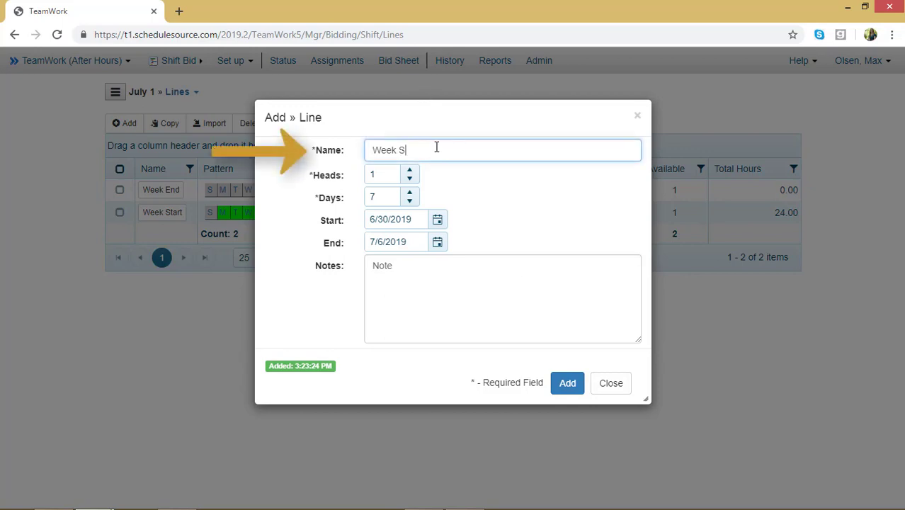
{"action": "type", "text": "Split"}
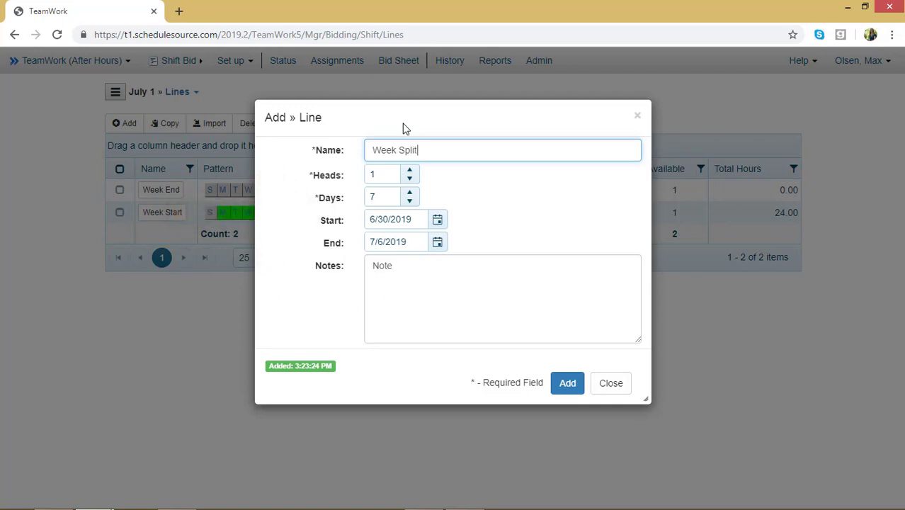
{"action": "left_click", "coordinate": [566, 383]}
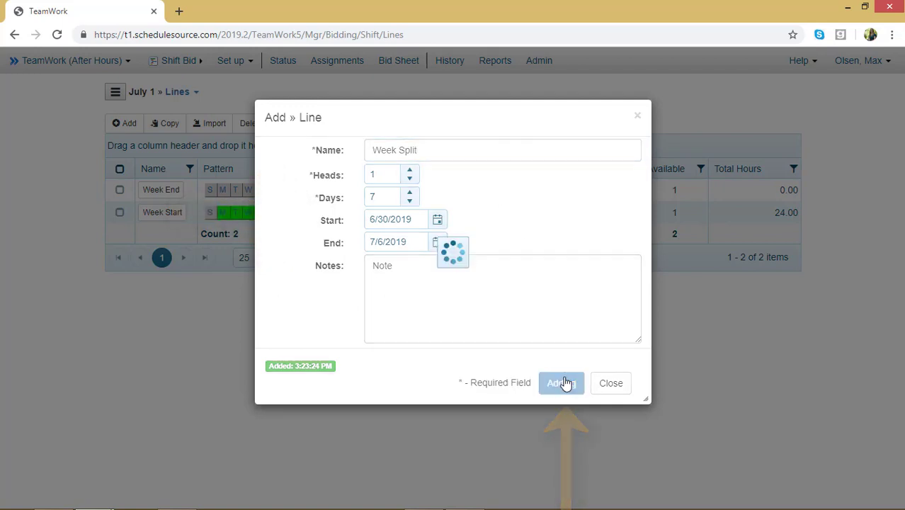
{"action": "left_click", "coordinate": [610, 383]}
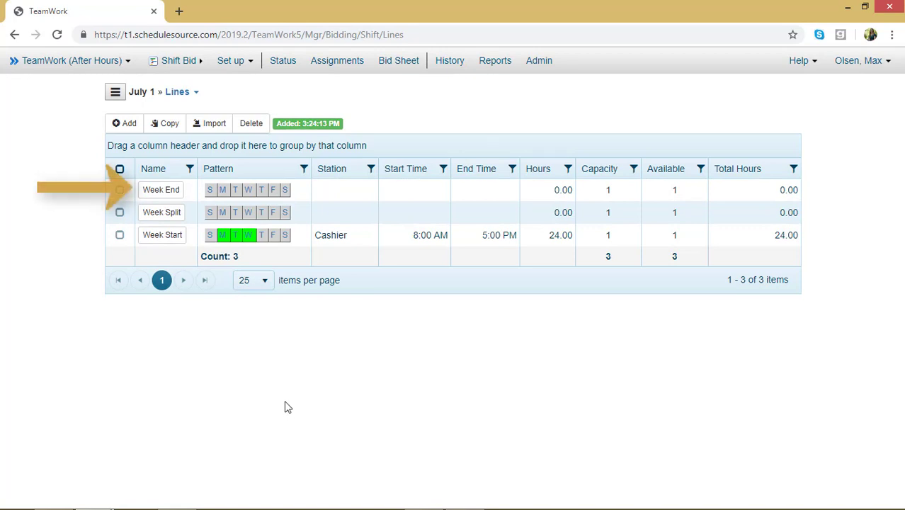
- Select Thursday, Friday and Saturday in the Week End line's day settings and choose Cashier as their station
{"action": "left_click", "coordinate": [156, 199]}
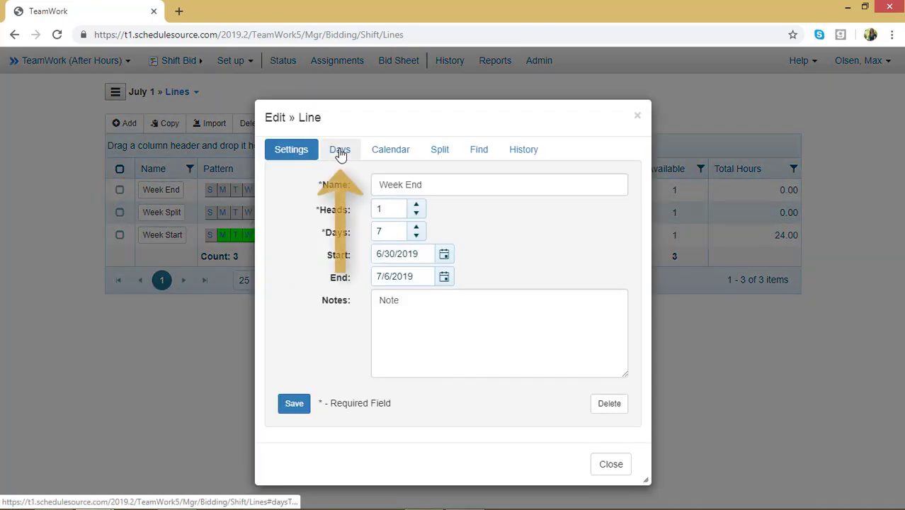
{"action": "left_click", "coordinate": [340, 151]}
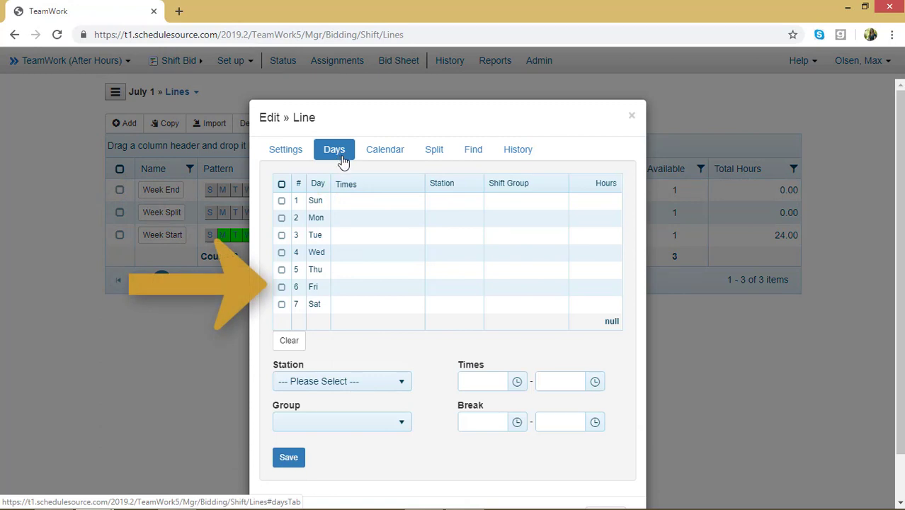
{"action": "left_click", "coordinate": [282, 274]}
{"action": "left_click", "coordinate": [282, 287]}
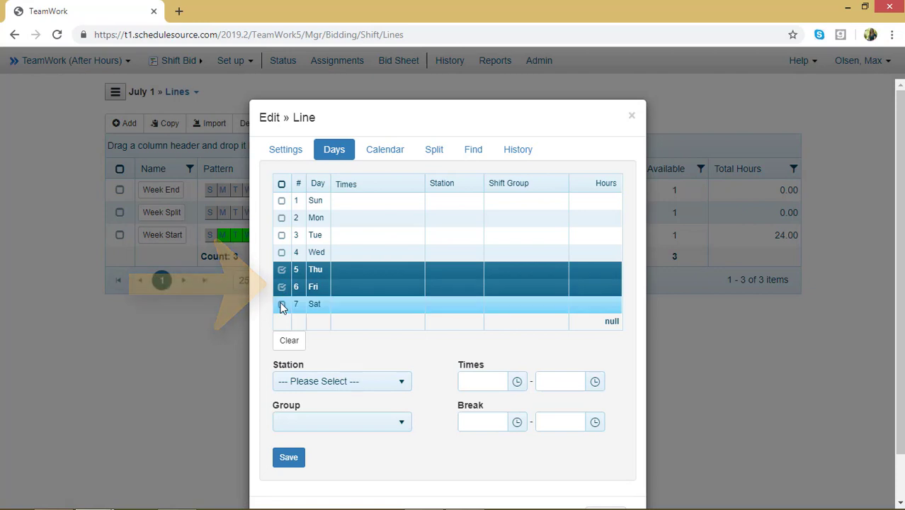
{"action": "left_click", "coordinate": [282, 304]}
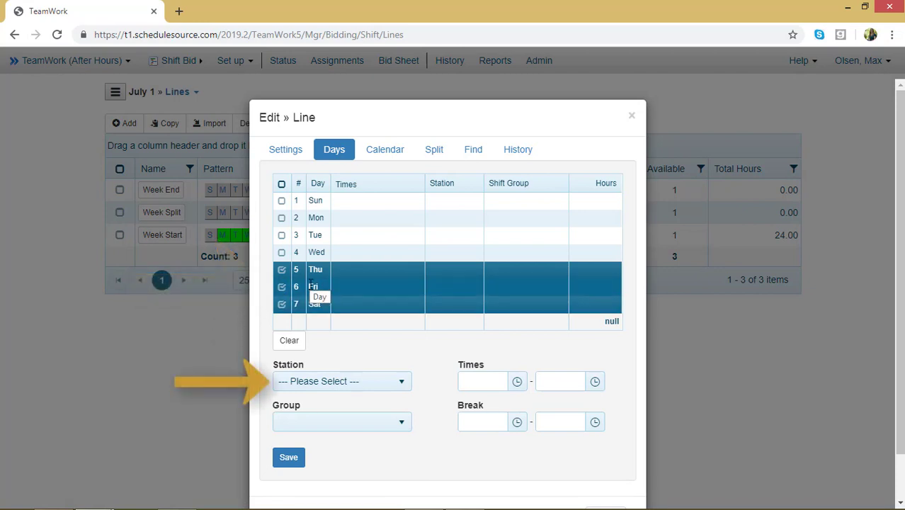
{"action": "left_click", "coordinate": [372, 386]}
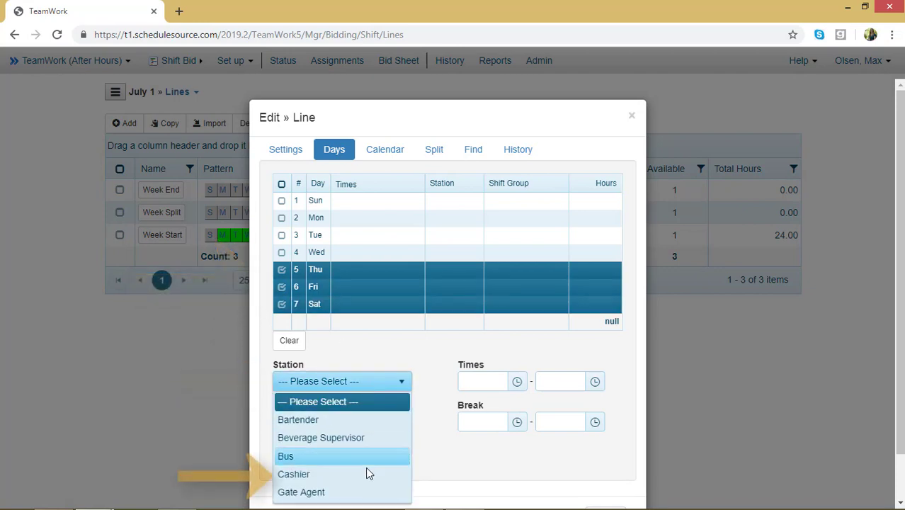
{"action": "left_click", "coordinate": [367, 473]}
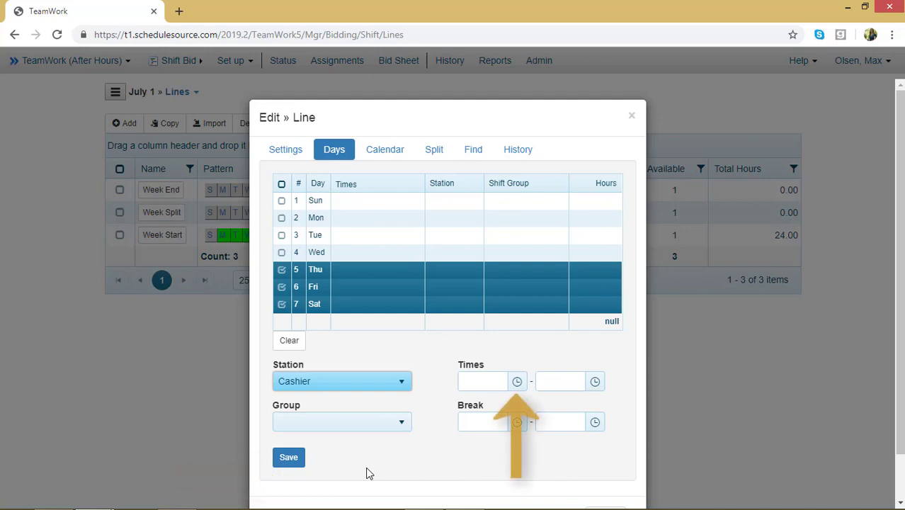
- Set the shift times for the selected days to 8:00 AM through 5:00 PM
{"action": "left_click", "coordinate": [518, 381]}
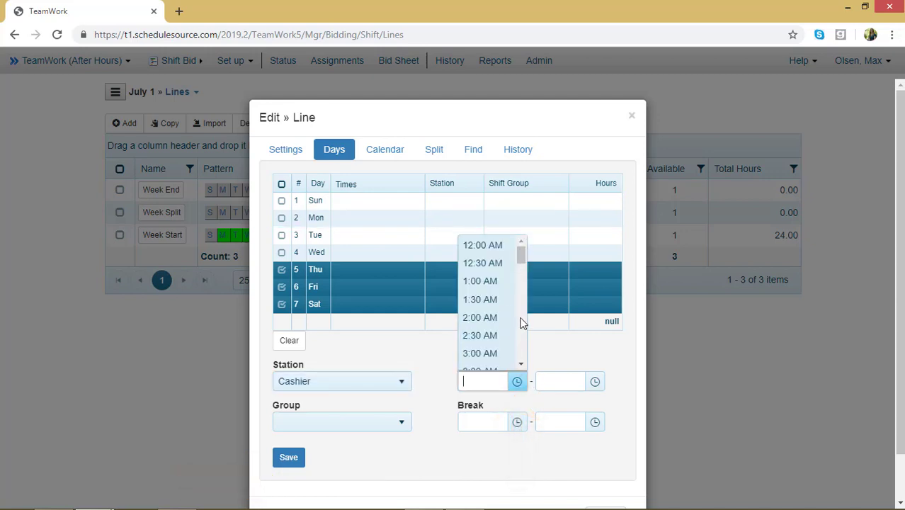
{"action": "scroll", "coordinate": [522, 322], "scroll_direction": "down", "scroll_amount": 3}
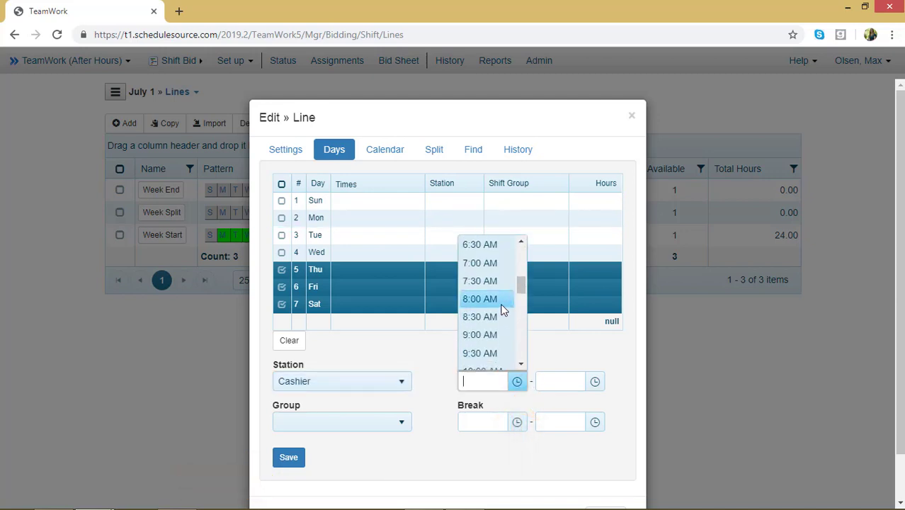
{"action": "left_click", "coordinate": [500, 300]}
{"action": "left_click", "coordinate": [595, 383]}
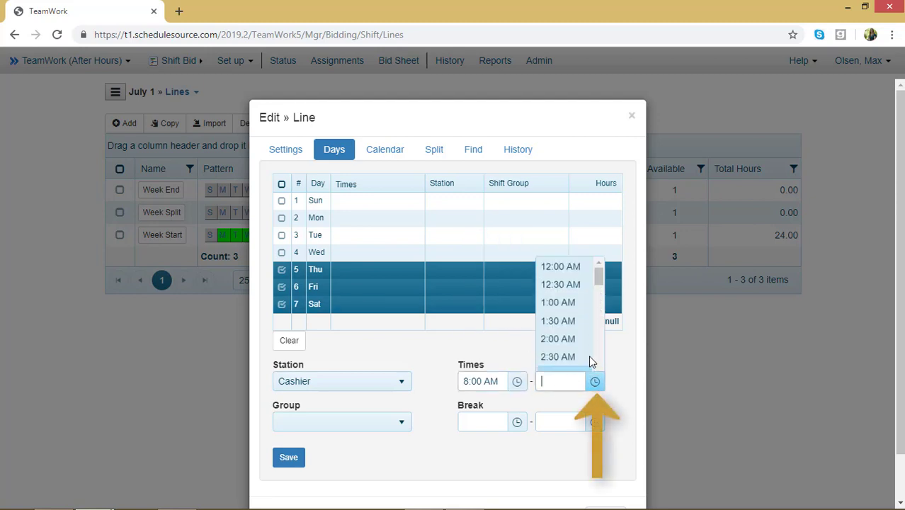
{"action": "scroll", "coordinate": [597, 343], "scroll_direction": "down", "scroll_amount": 6}
{"action": "scroll", "coordinate": [597, 343], "scroll_direction": "down", "scroll_amount": 2}
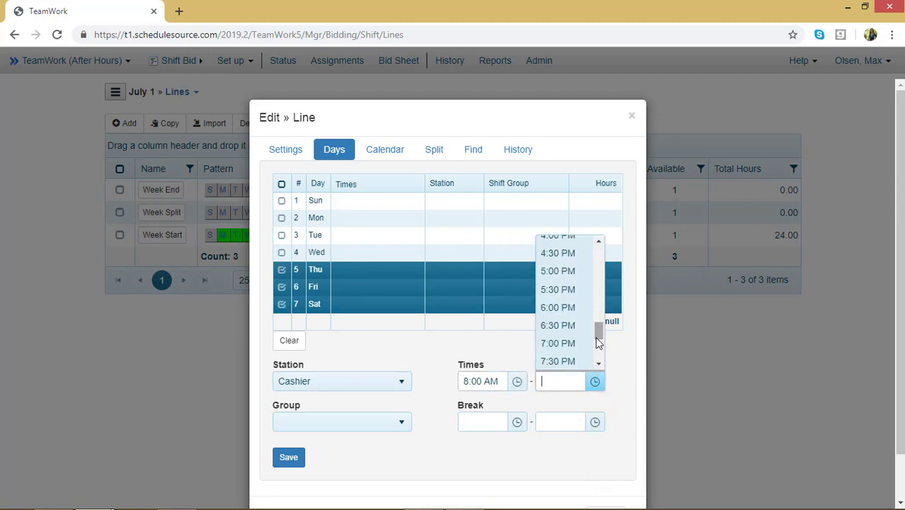
{"action": "left_click", "coordinate": [565, 273]}
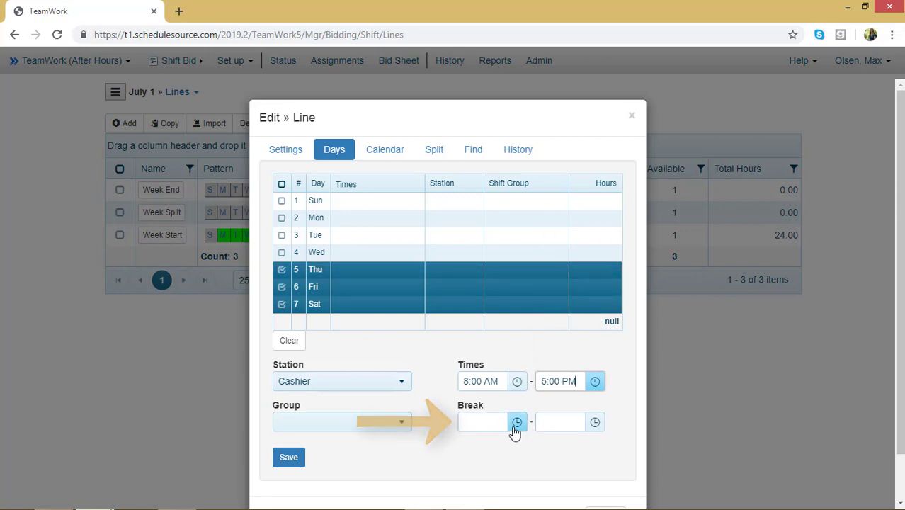
- Set the break for the selected days from 11:30 AM to 12:30 PM
{"action": "left_click", "coordinate": [493, 421]}
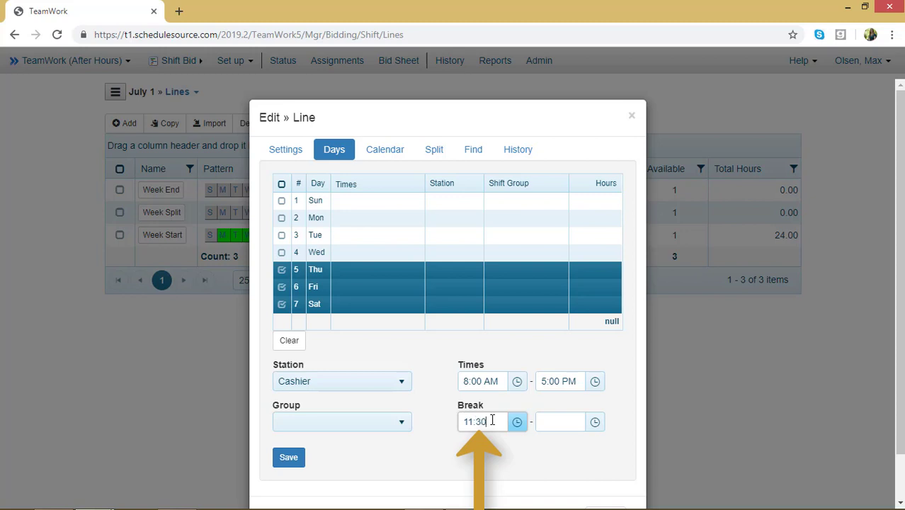
{"action": "type", "text": "11:30 AM"}
{"action": "key", "text": "Tab"}
{"action": "type", "text": "12"}
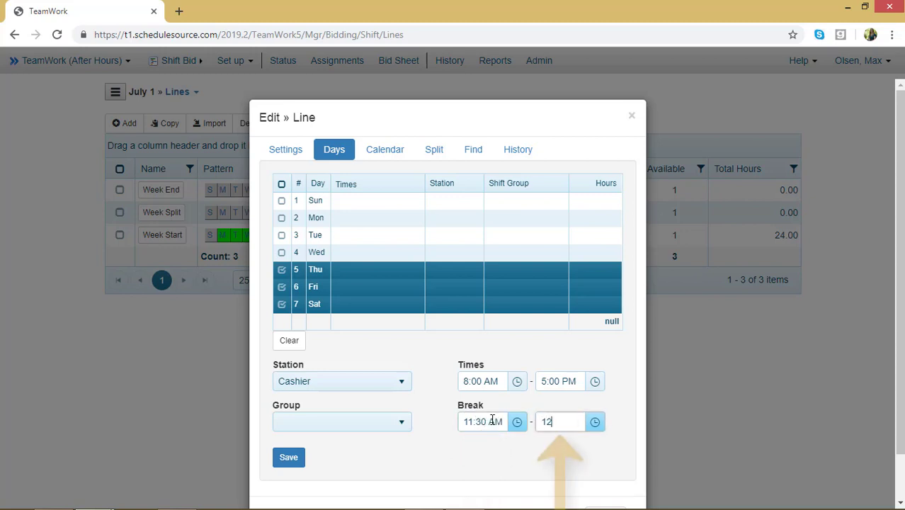
{"action": "type", "text": ":30pm"}
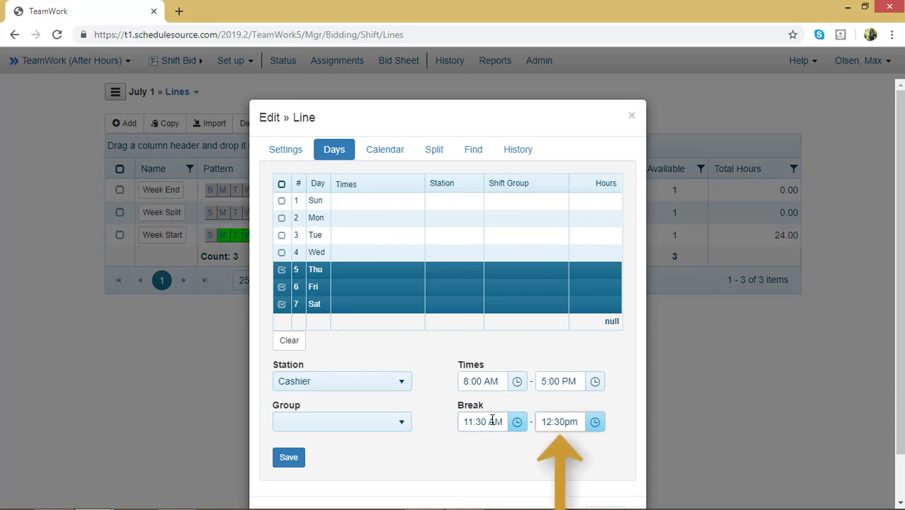
{"action": "left_click", "coordinate": [410, 355]}
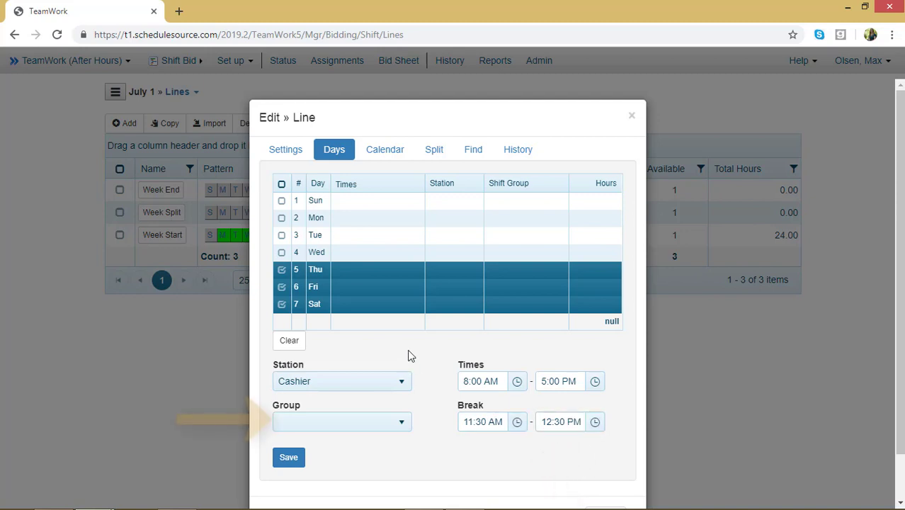
- Review the available shift groups for the selected days without choosing one
{"action": "left_click", "coordinate": [397, 424]}
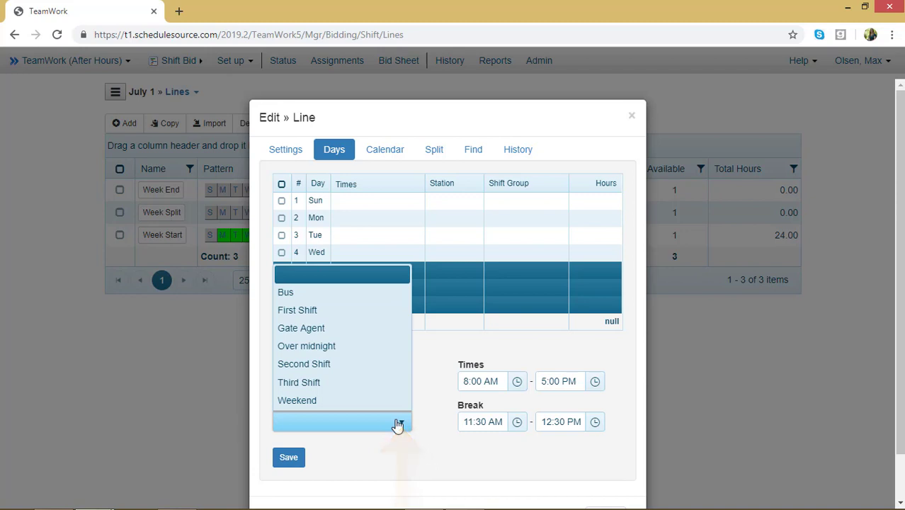
{"action": "left_click", "coordinate": [398, 424]}
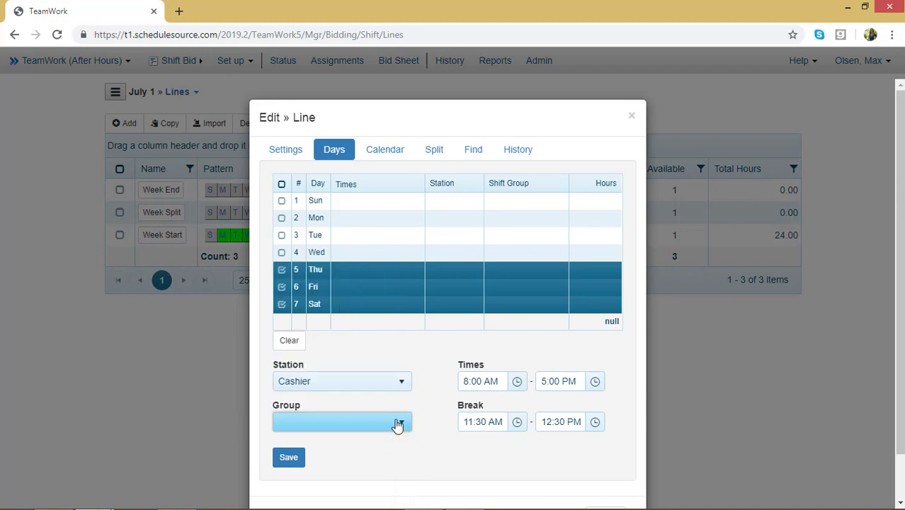
{"action": "scroll", "coordinate": [402, 459], "scroll_direction": "down", "scroll_amount": 1}
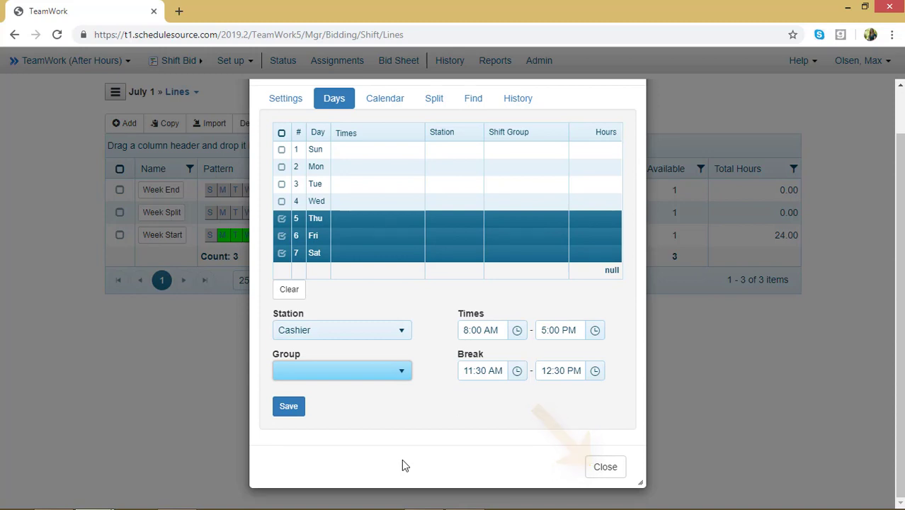
- Save the Week End line's Thursday, Friday and Saturday shifts and close the line's settings
{"action": "left_click", "coordinate": [281, 407]}
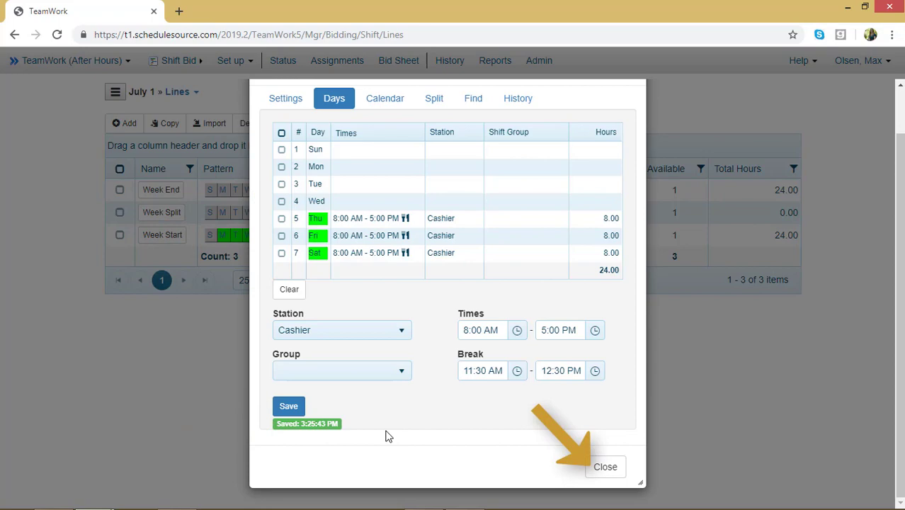
{"action": "left_click", "coordinate": [592, 465]}
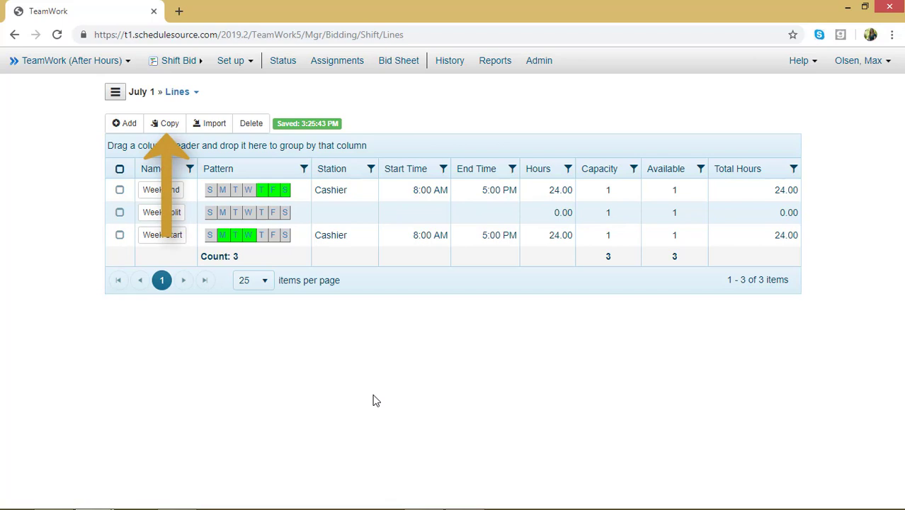
- Copy the lines from the March Bus Schedules shift bid into the July 1 bid
{"action": "left_click", "coordinate": [170, 123]}
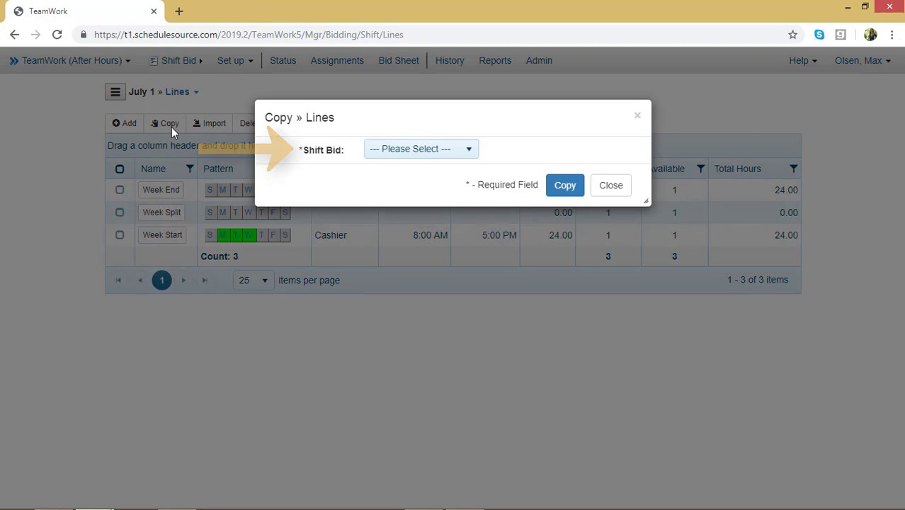
{"action": "left_click", "coordinate": [467, 152]}
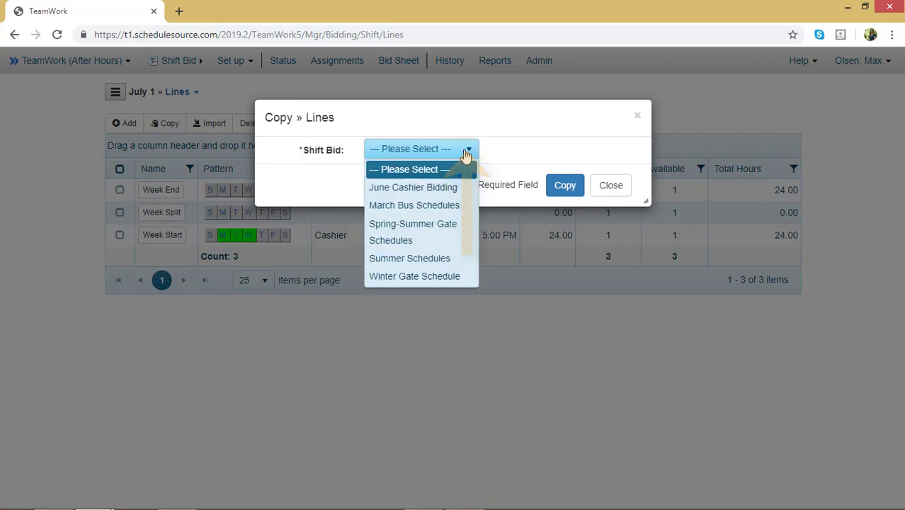
{"action": "left_click", "coordinate": [449, 208]}
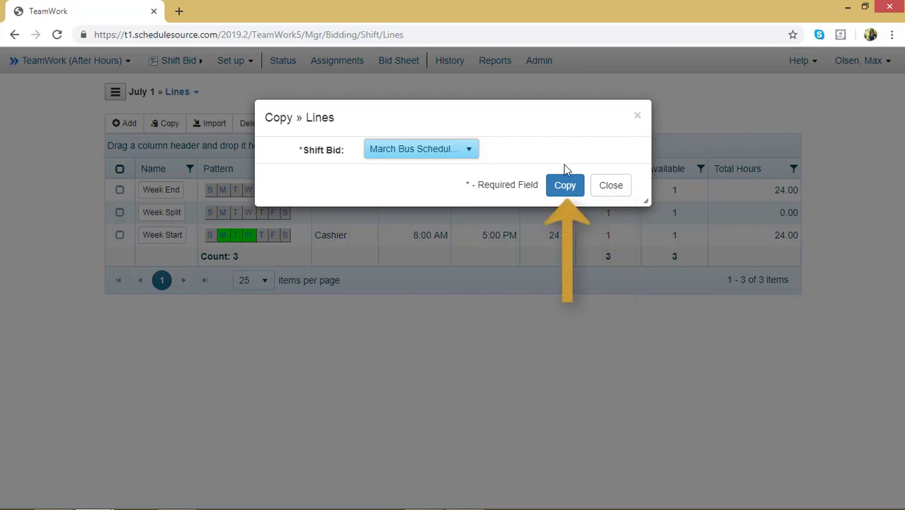
{"action": "left_click", "coordinate": [554, 191]}
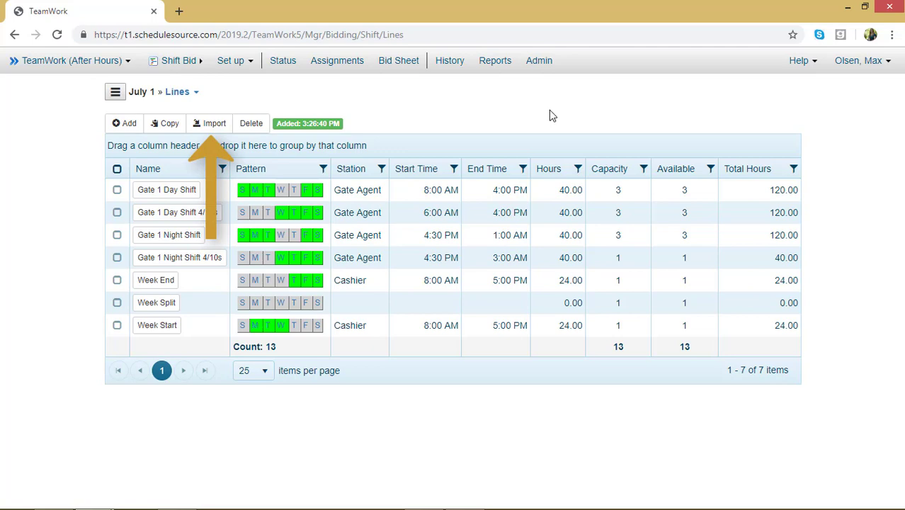
- Examine the data format requirements for importing lines, and leave the import without adding data
{"action": "left_click", "coordinate": [204, 125]}
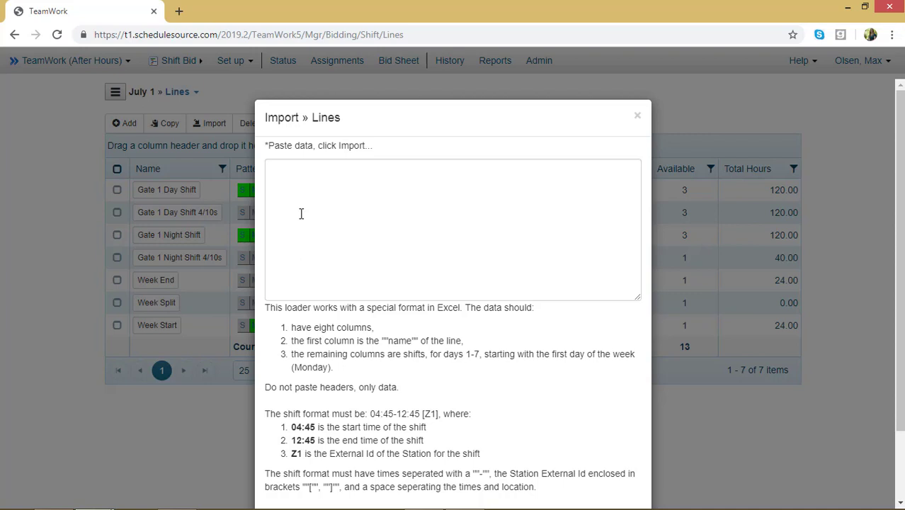
{"action": "scroll", "coordinate": [478, 173], "scroll_direction": "down", "scroll_amount": 1}
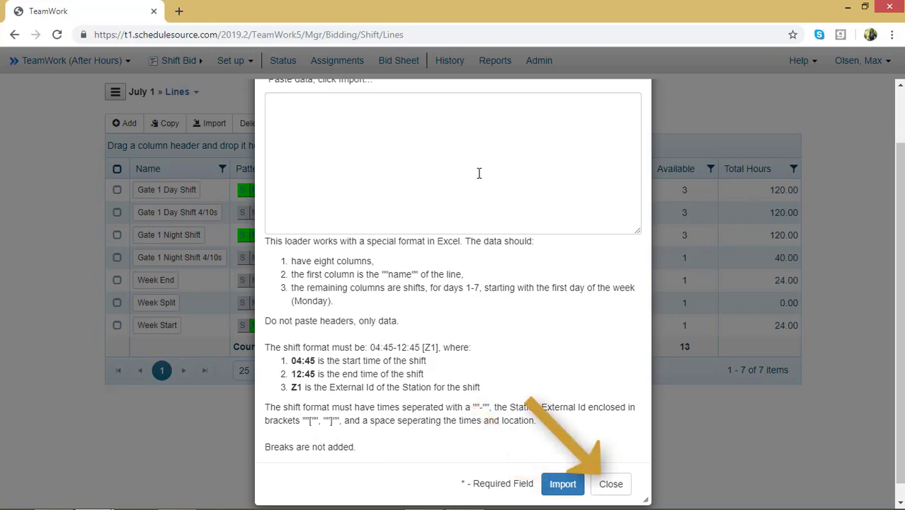
{"action": "left_click", "coordinate": [622, 482]}
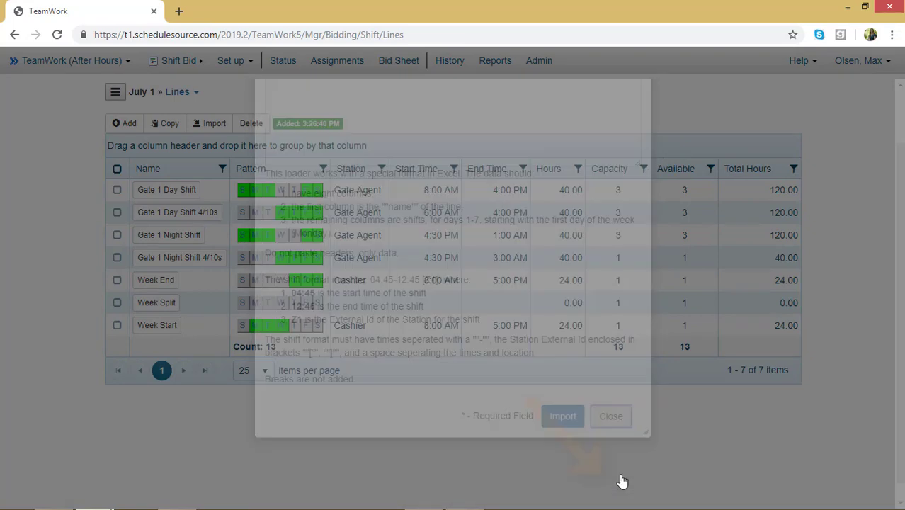